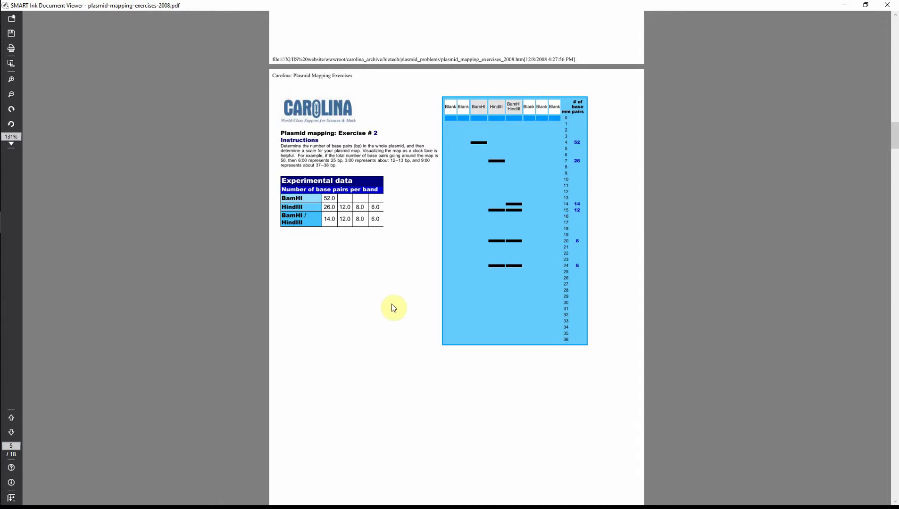
Step: Draw the plasmid circle with 52 inside, 14 at the top, and a bottom cut mark
mouse_move(384, 300)
mouse_down()
mouse_move(335, 302)
mouse_move(328, 365)
mouse_move(400, 341)
mouse_move(374, 297)
mouse_move(385, 298)
mouse_up()
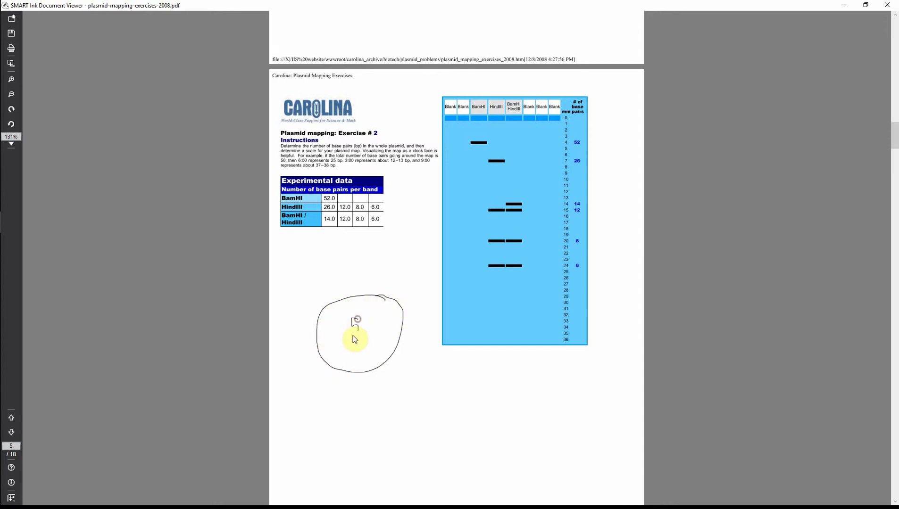
drag(353, 336, 374, 336)
drag(355, 274, 358, 283)
drag(360, 368, 362, 378)
drag(409, 334, 401, 339)
Step: Label the right and bottom cuts, add left and upper-left cuts, and write 6
drag(400, 329, 398, 340)
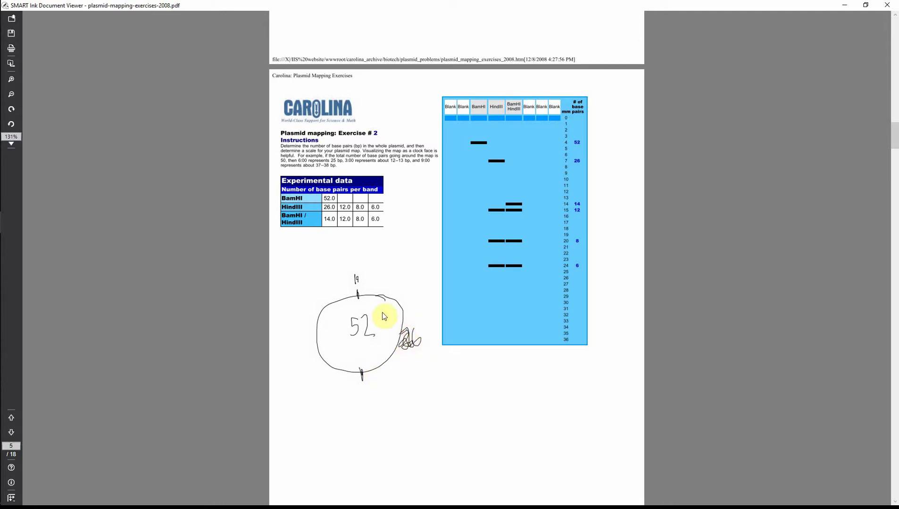
drag(356, 386, 363, 398)
mouse_move(313, 345)
mouse_down()
mouse_move(323, 345)
mouse_move(304, 347)
mouse_up()
mouse_move(321, 303)
mouse_down()
mouse_move(330, 310)
mouse_move(312, 303)
mouse_move(310, 325)
mouse_up()
drag(342, 287, 339, 293)
Step: Write 12 beside the BamHI/HindIII row and add a right-edge cut labelled 12 and 14
mouse_move(386, 215)
mouse_down()
mouse_move(387, 224)
mouse_move(403, 223)
mouse_up()
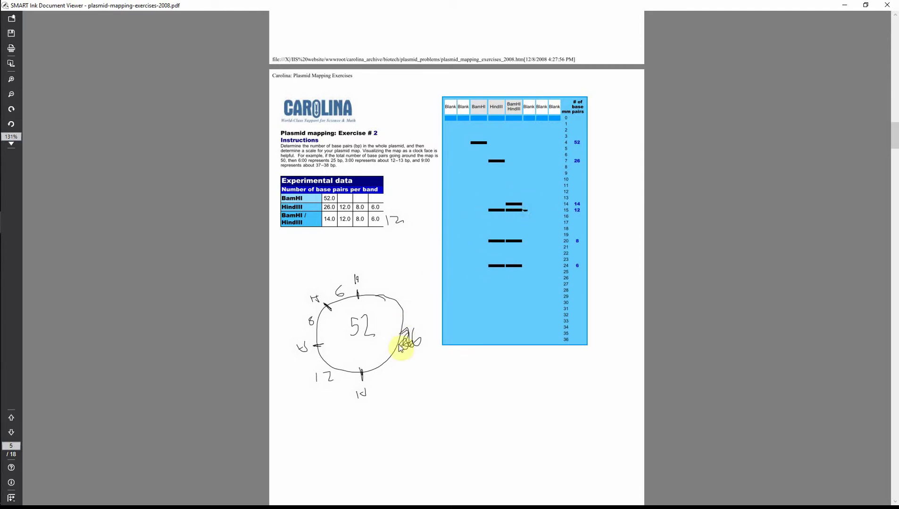
mouse_move(396, 353)
mouse_down()
mouse_move(391, 343)
mouse_move(376, 358)
mouse_move(387, 356)
mouse_up()
drag(388, 312, 386, 321)
drag(393, 311, 398, 320)
drag(402, 345, 395, 315)
scroll(412, 354, down, 1)
scroll(411, 354, down, 1)
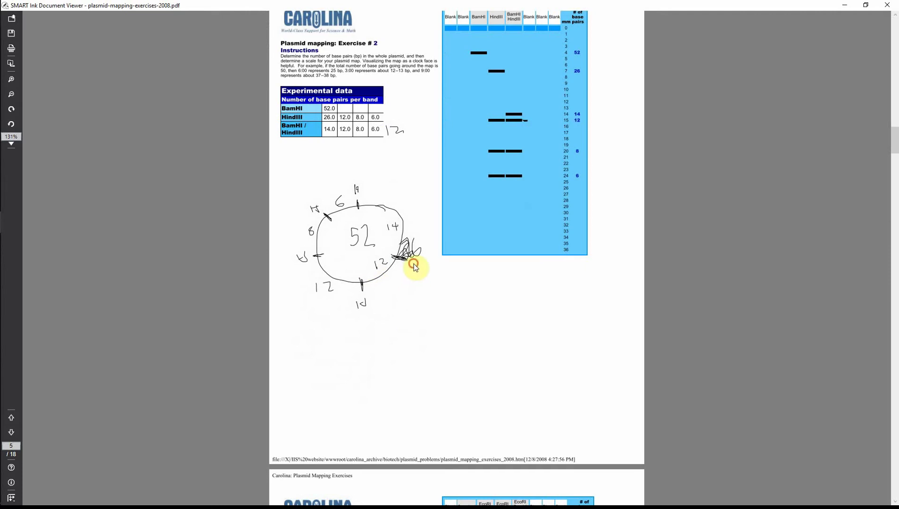
Step: Write B beside the right-edge cut, ink a stroke, and scroll to Exercise 8 (page 11)
drag(413, 258, 415, 275)
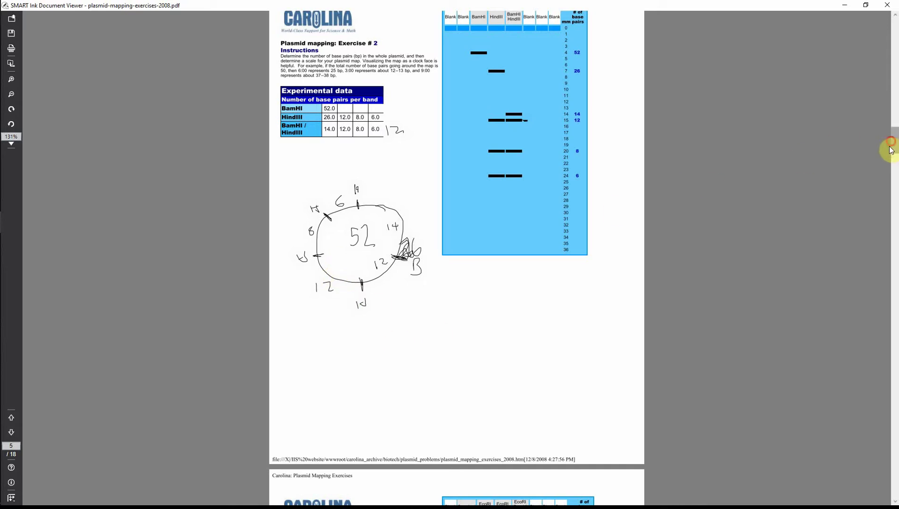
drag(890, 150, 892, 174)
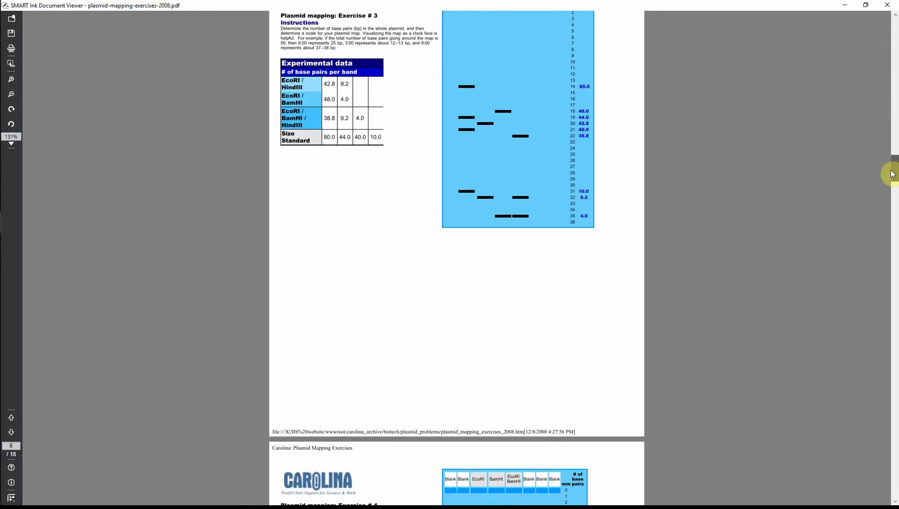
drag(318, 370, 480, 190)
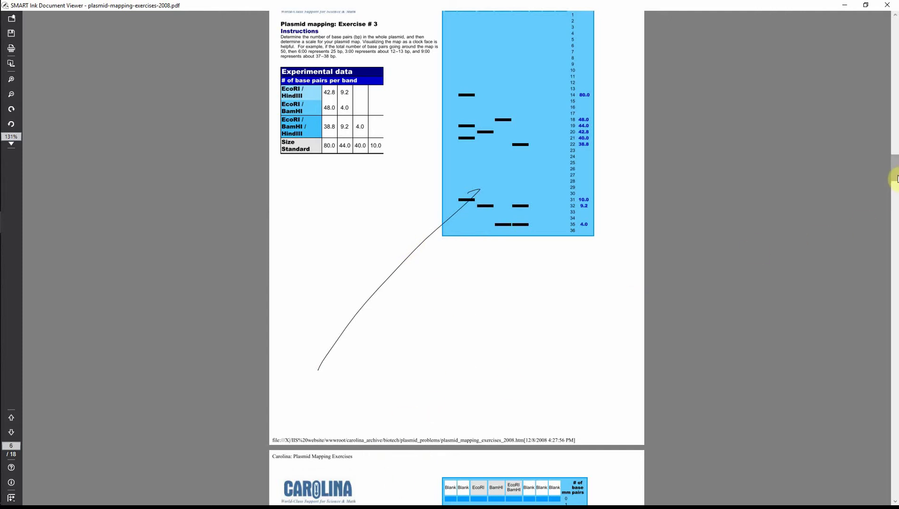
drag(896, 178, 893, 208)
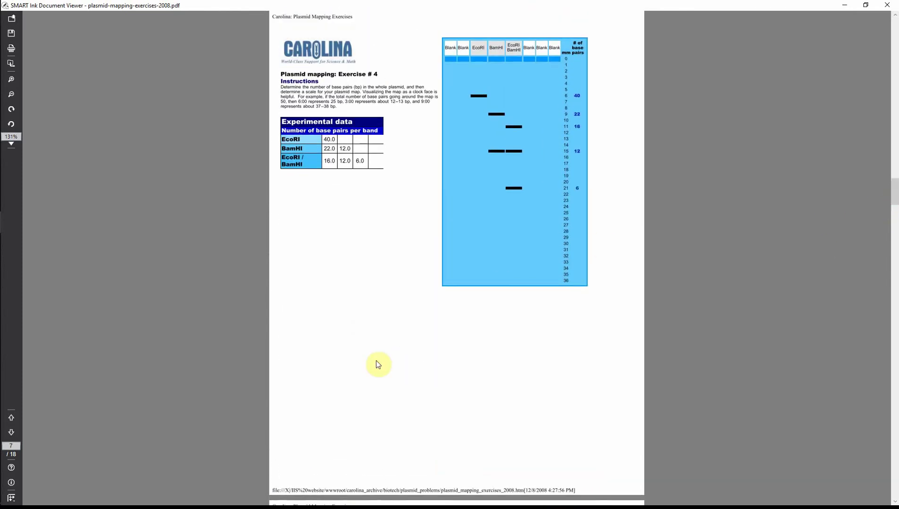
drag(330, 364, 411, 285)
drag(890, 194, 892, 224)
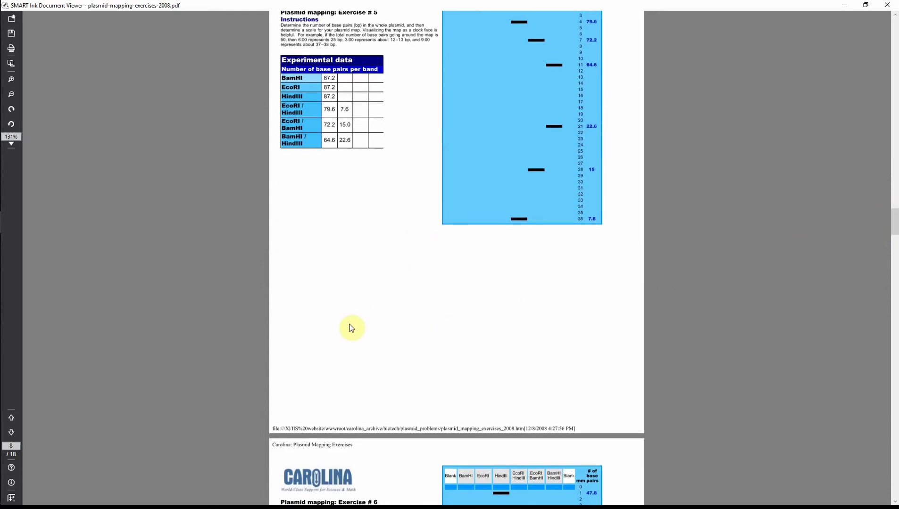
drag(330, 334, 412, 240)
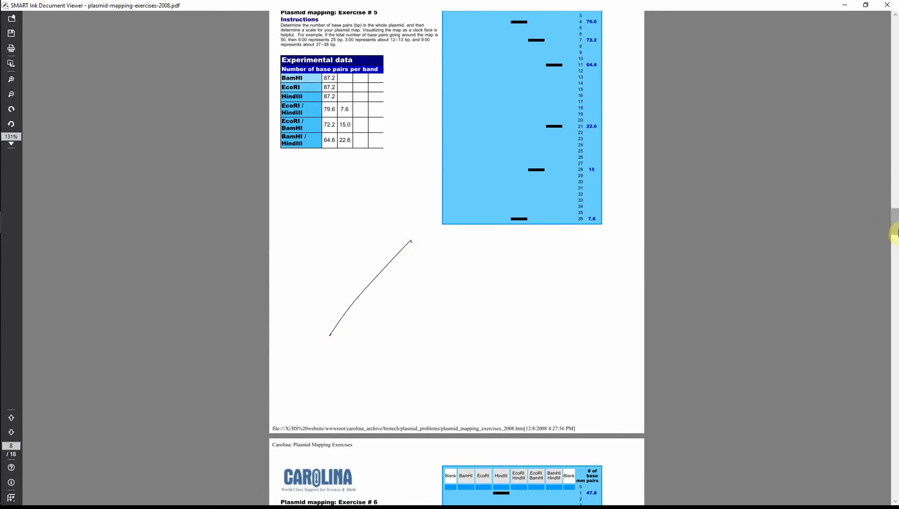
drag(896, 226, 890, 246)
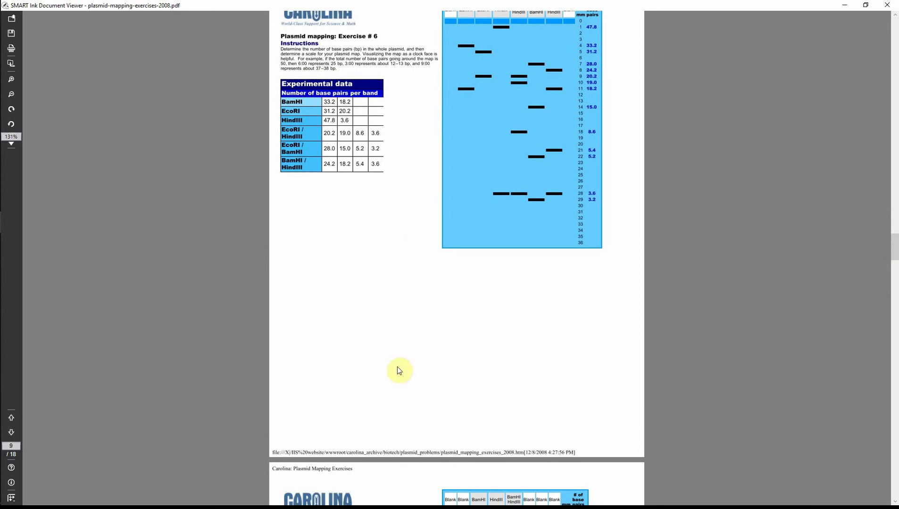
drag(310, 366, 395, 263)
drag(895, 254, 895, 277)
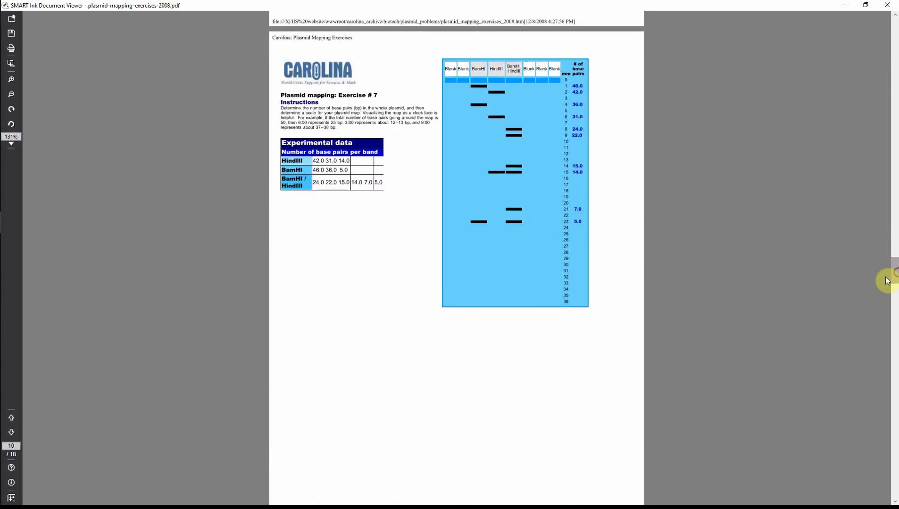
drag(312, 394, 398, 307)
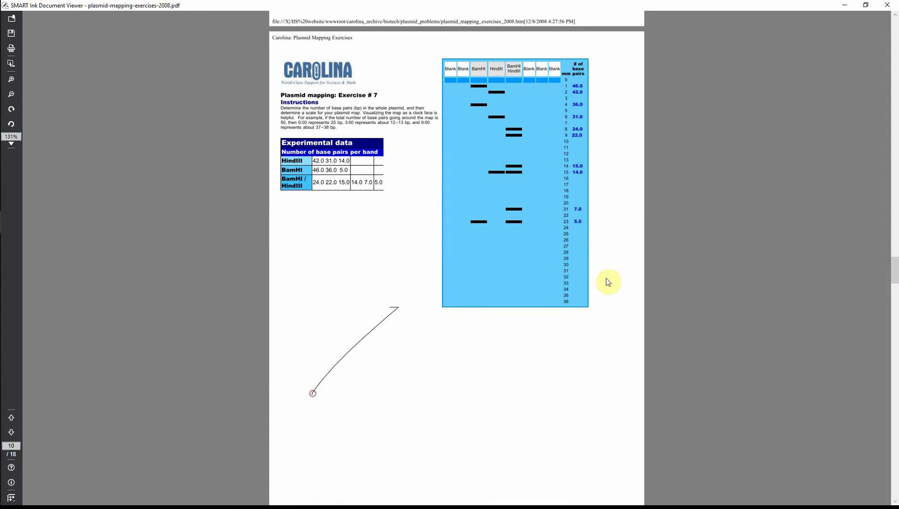
drag(895, 272, 889, 302)
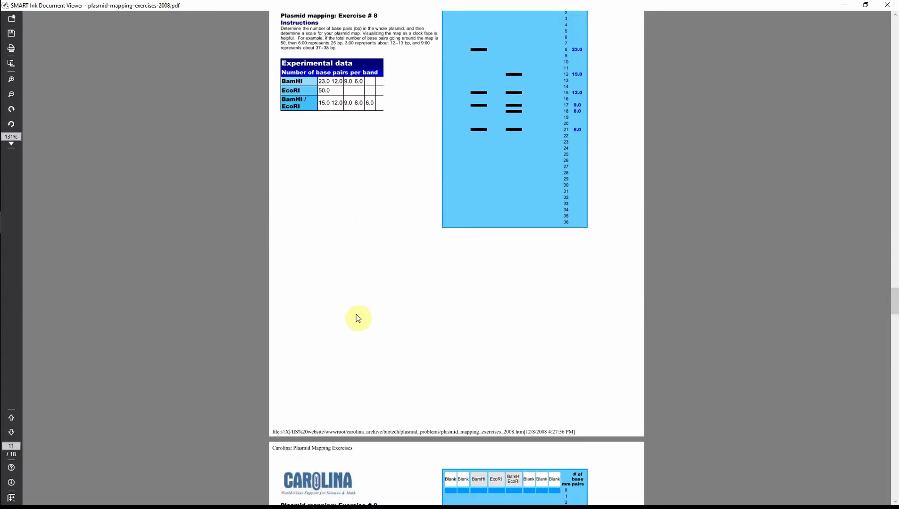
Step: Draw the Exercise 8 circle with 50 inside and B cuts at top, lower-right, lower-left and left
mouse_move(358, 215)
mouse_down()
mouse_move(415, 232)
mouse_move(358, 214)
mouse_up()
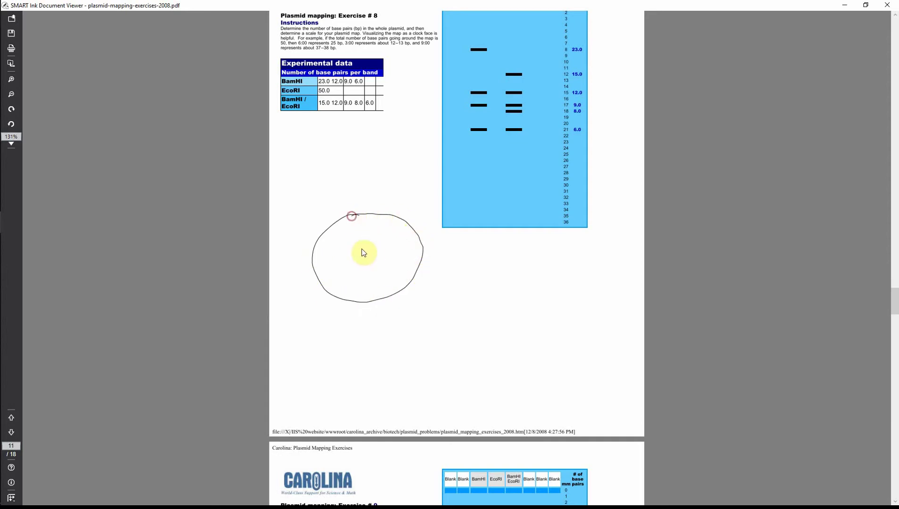
mouse_move(365, 248)
mouse_down()
mouse_move(360, 262)
mouse_move(370, 252)
mouse_up()
mouse_move(366, 206)
mouse_down()
mouse_move(366, 217)
mouse_move(365, 184)
mouse_up()
drag(393, 288, 401, 298)
drag(314, 304, 314, 321)
mouse_move(314, 304)
mouse_down()
mouse_move(315, 320)
mouse_move(382, 319)
mouse_up()
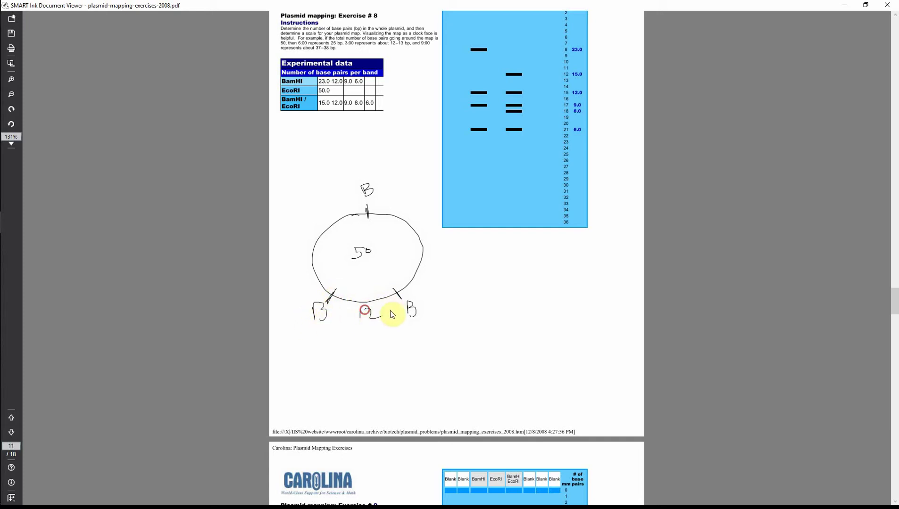
mouse_move(315, 235)
mouse_down()
mouse_move(327, 240)
mouse_move(299, 269)
mouse_move(303, 235)
mouse_up()
Step: Cross off the 6.0 and 9.0 bands and add a right-edge cut labelled 12 and 8
drag(366, 106, 372, 98)
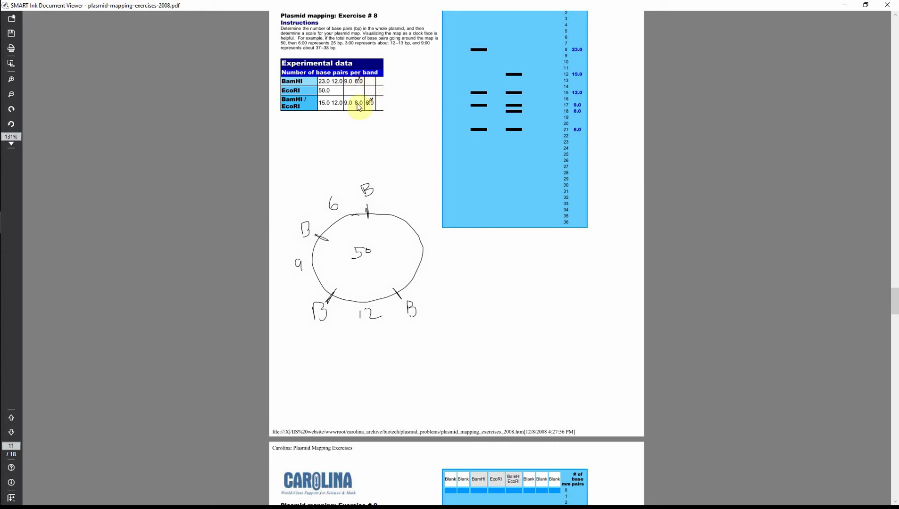
drag(347, 105, 340, 77)
drag(434, 234, 448, 245)
drag(392, 288, 401, 299)
mouse_move(418, 247)
mouse_down()
mouse_move(423, 241)
mouse_move(409, 265)
mouse_up()
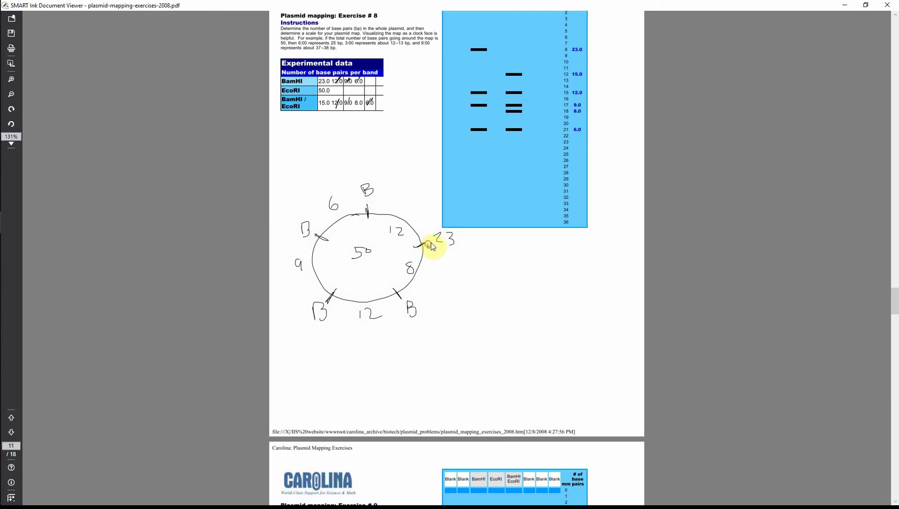
drag(427, 248, 436, 246)
mouse_move(893, 301)
mouse_down()
mouse_move(893, 331)
mouse_move(884, 306)
mouse_up()
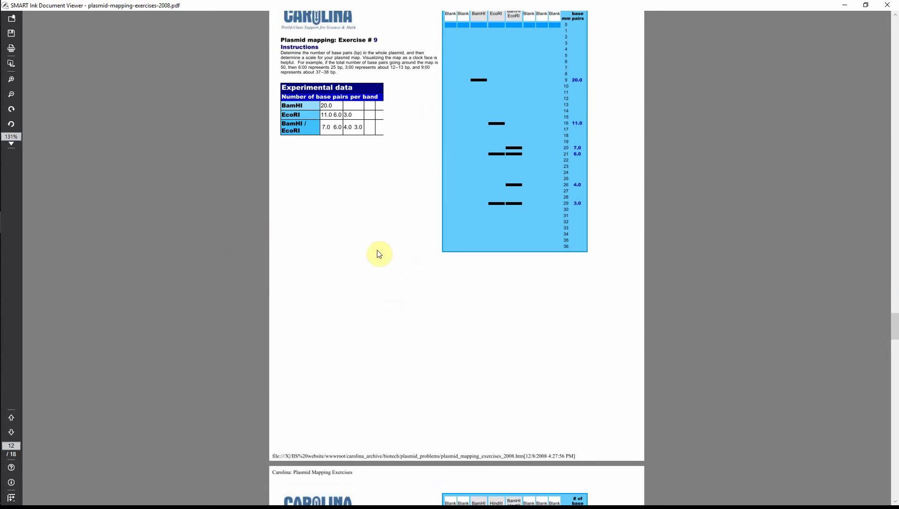
Step: Draw the Exercise 9 circle with 20 inside, E cuts at top, bottom and upper-left, and arc 6
mouse_move(373, 226)
mouse_down()
mouse_move(372, 310)
mouse_move(394, 228)
mouse_up()
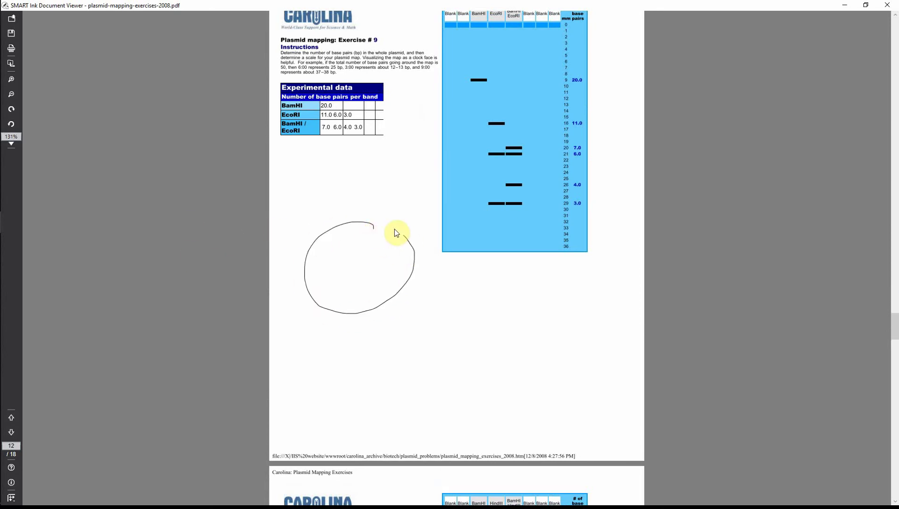
drag(343, 264, 359, 260)
mouse_move(361, 212)
mouse_down()
mouse_move(361, 225)
mouse_move(362, 208)
mouse_up()
drag(345, 309, 339, 324)
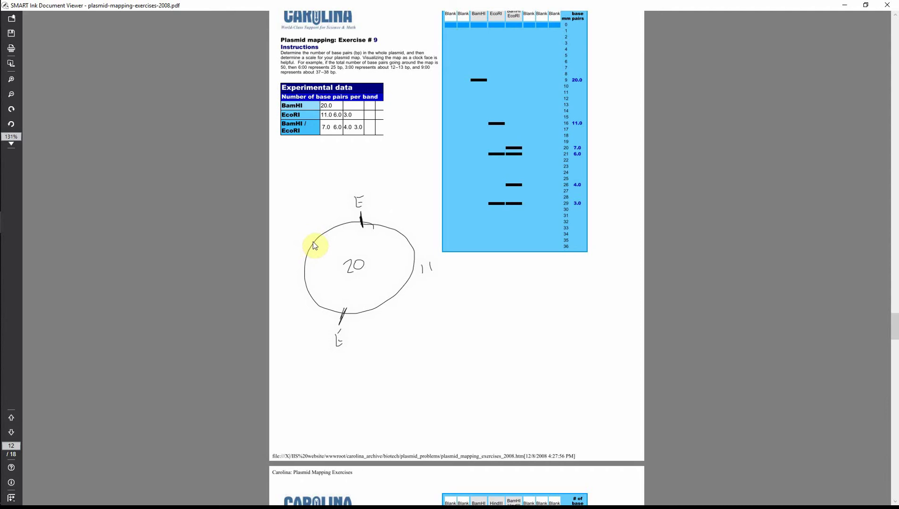
drag(318, 231, 325, 241)
drag(300, 287, 296, 296)
drag(304, 223, 335, 222)
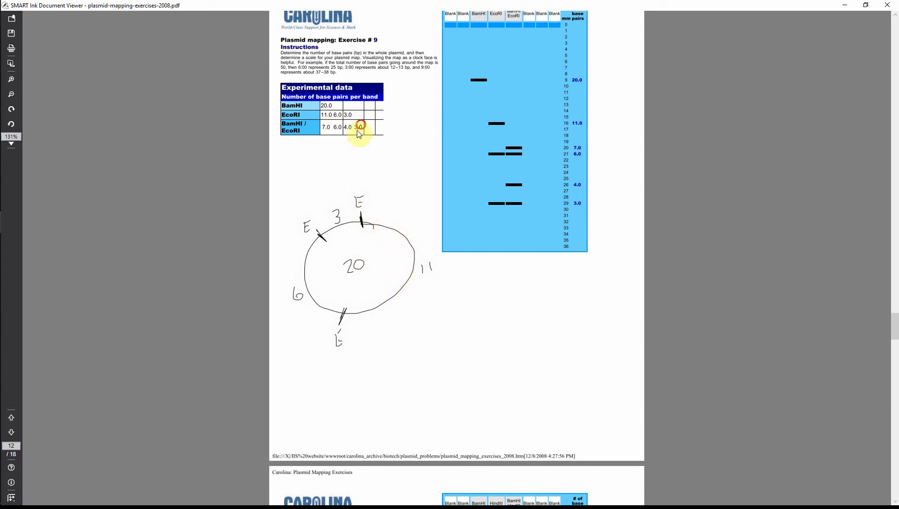
Step: Cross off the 3.0 bands, label the right-side cut B, and write arcs 7 and 4
mouse_move(359, 124)
mouse_down()
mouse_move(337, 117)
mouse_move(335, 130)
mouse_up()
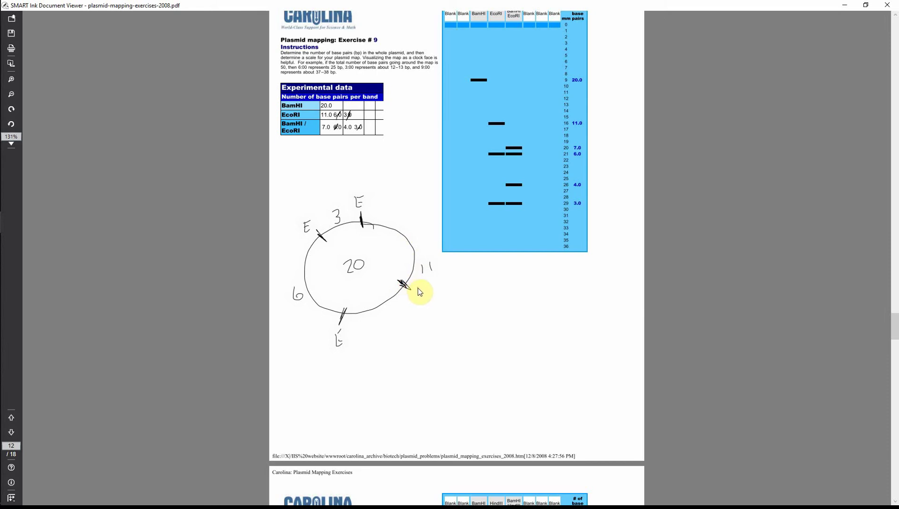
drag(415, 283, 416, 296)
drag(390, 243, 395, 253)
drag(375, 289, 380, 299)
drag(893, 326, 895, 346)
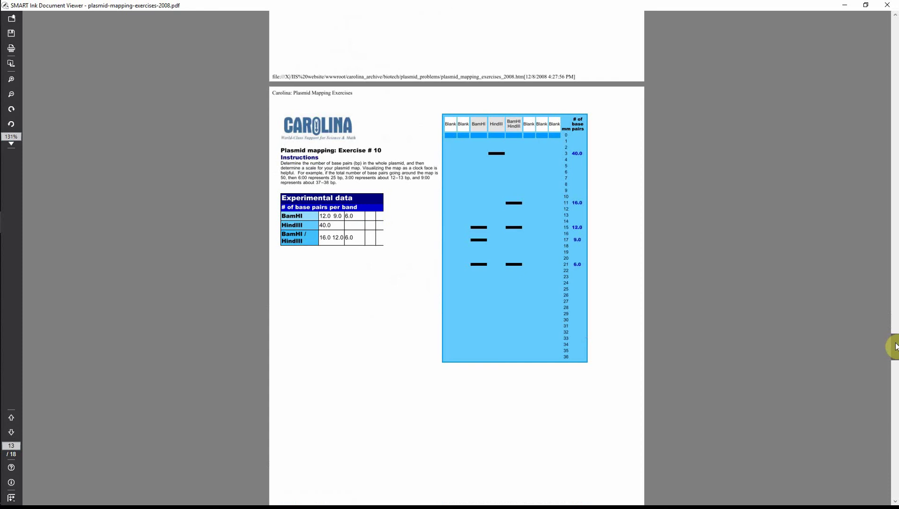
scroll(895, 347, up, 1)
Step: Ink a stroke below Exercise 10, then draw the Exercise 11 circle with 20 and a top cut
drag(346, 443, 413, 385)
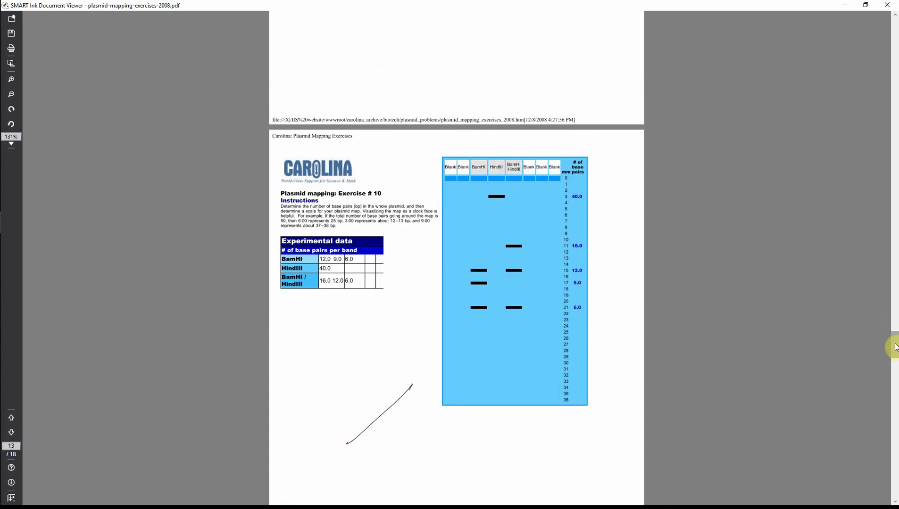
scroll(890, 377, down, 5)
scroll(884, 358, down, 3)
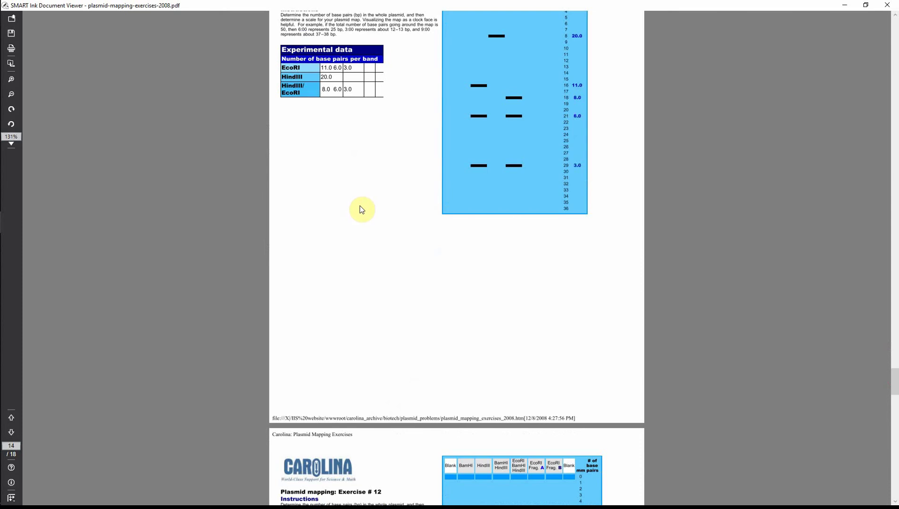
mouse_move(364, 202)
mouse_down()
mouse_move(382, 235)
mouse_move(346, 205)
mouse_up()
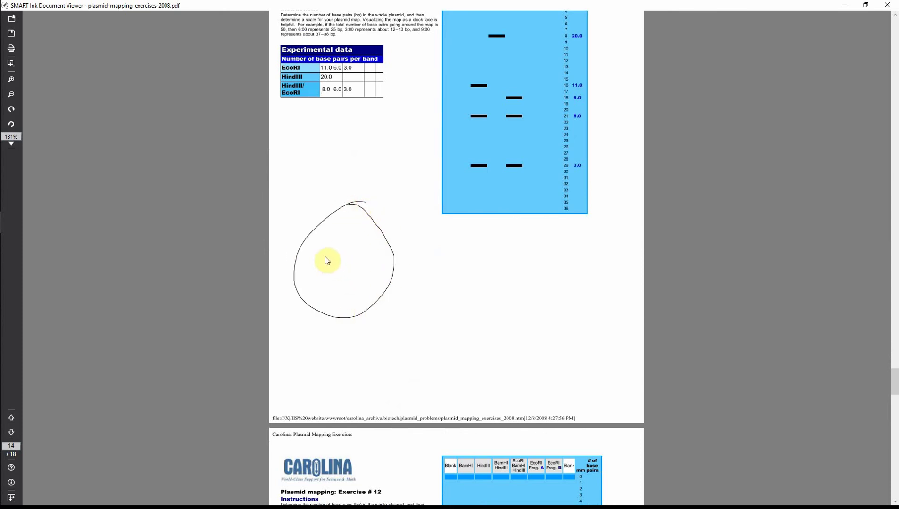
drag(346, 258, 345, 255)
drag(352, 191, 354, 214)
Step: Label the top cut E, add bottom-left and upper-left cuts, an H, and sizes 6 and 3
drag(344, 179, 351, 185)
mouse_move(315, 314)
mouse_down()
mouse_move(320, 307)
mouse_move(312, 329)
mouse_up()
drag(406, 278, 416, 268)
mouse_move(305, 316)
mouse_down()
mouse_move(305, 333)
mouse_move(321, 321)
mouse_move(302, 335)
mouse_move(313, 316)
mouse_up()
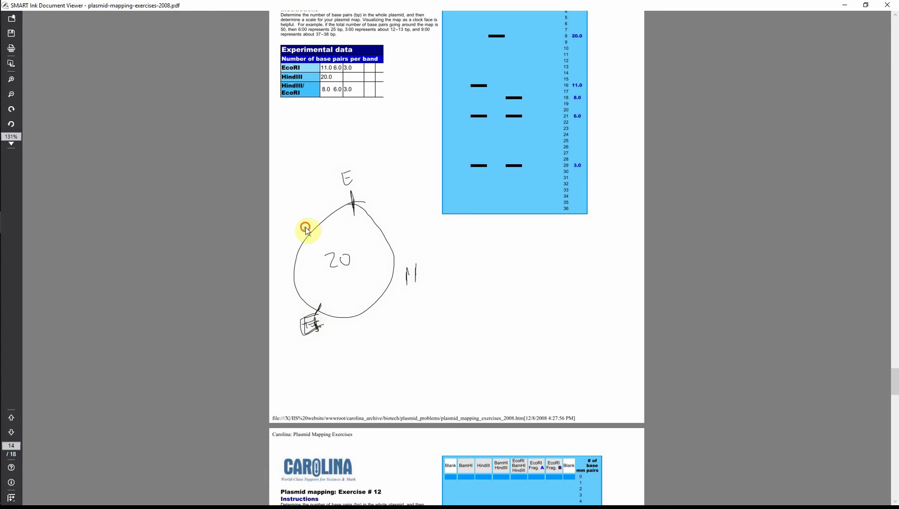
drag(303, 226, 312, 238)
drag(282, 272, 284, 268)
mouse_move(292, 206)
mouse_down()
mouse_move(298, 219)
mouse_move(317, 212)
mouse_up()
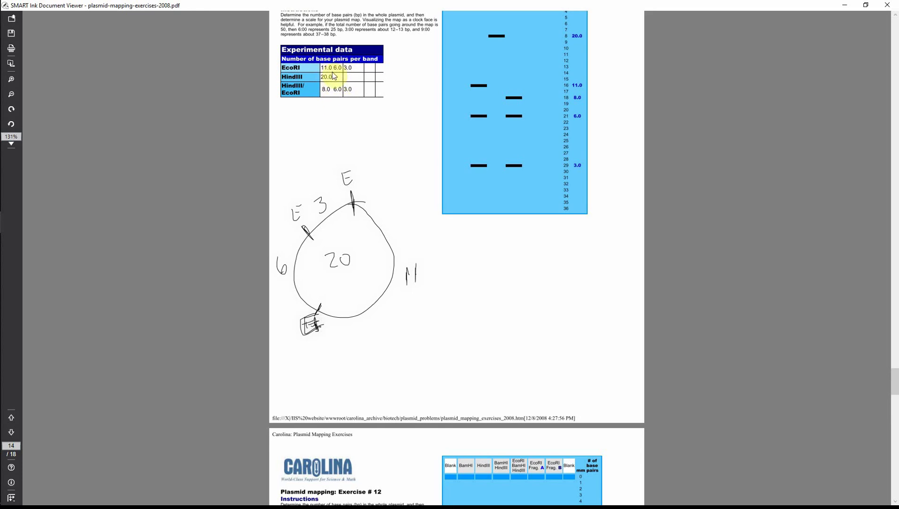
Step: Mark the 3.0 table values, write sizes 8 and 3, and add a lower-right H cut
drag(349, 68, 353, 61)
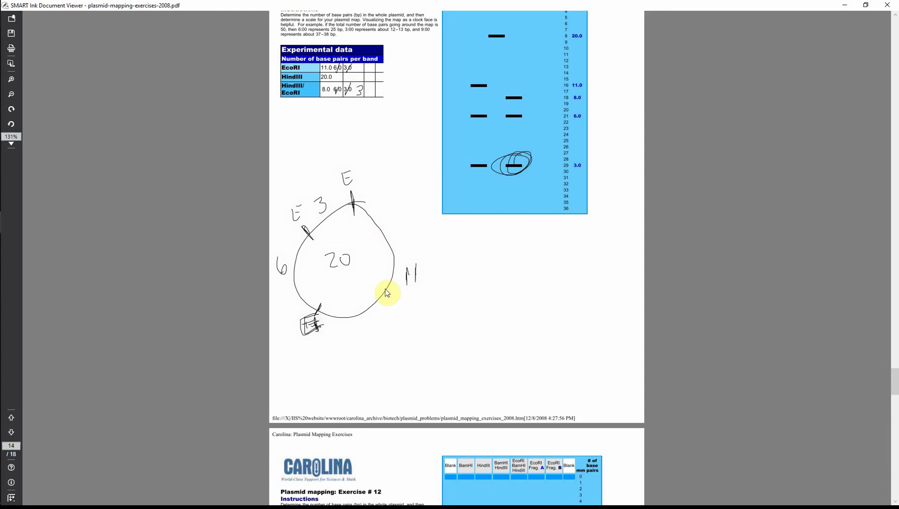
drag(381, 243, 379, 245)
drag(354, 296, 355, 308)
click(399, 297)
drag(406, 295, 401, 302)
drag(897, 381, 891, 401)
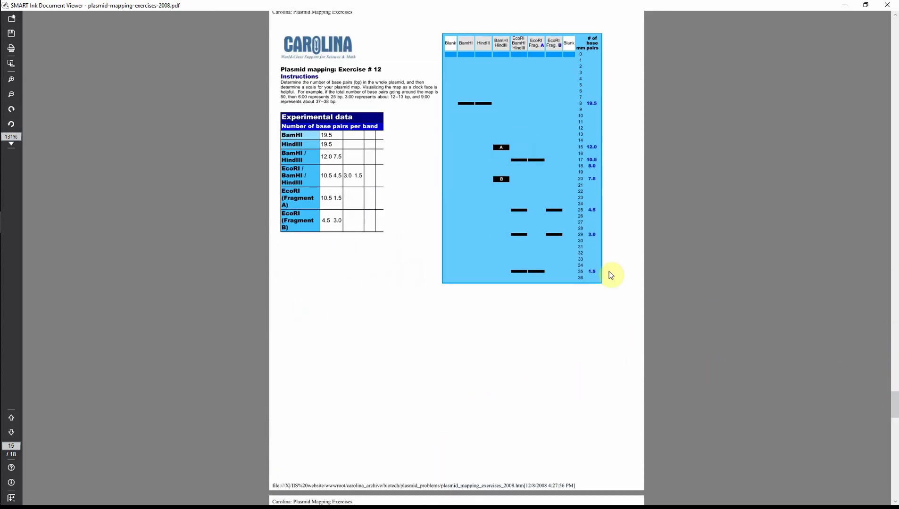
drag(890, 405, 871, 358)
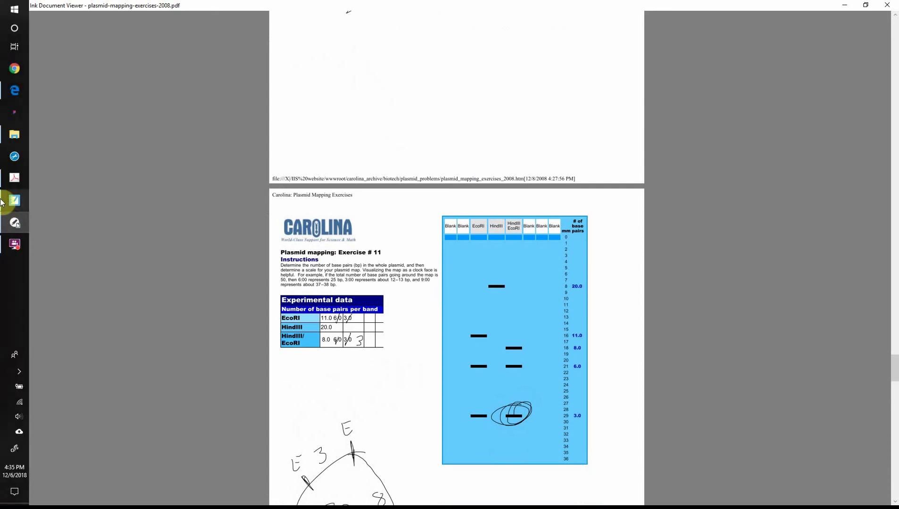
Step: Switch to the Restriction Mapping Problems PDF in Adobe Acrobat
click(13, 177)
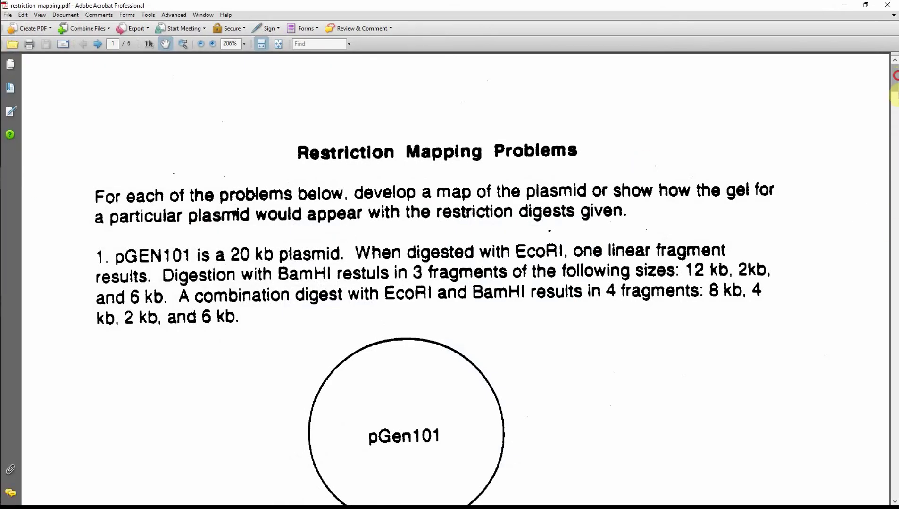
mouse_move(896, 77)
mouse_down()
mouse_move(884, 186)
mouse_move(889, 177)
mouse_up()
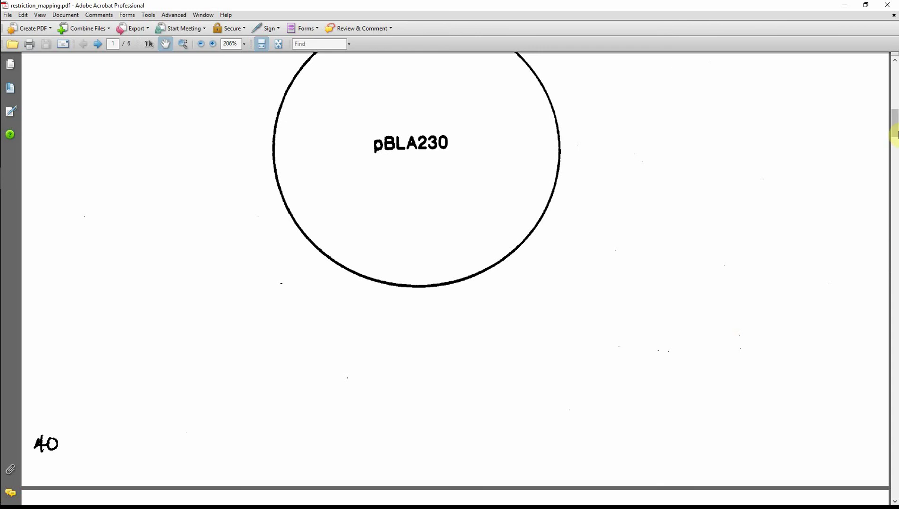
drag(895, 116, 893, 77)
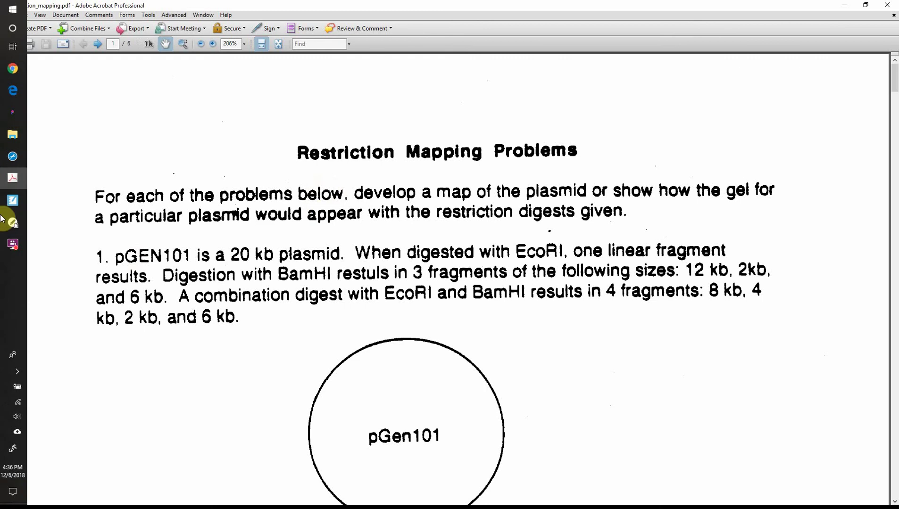
click(15, 245)
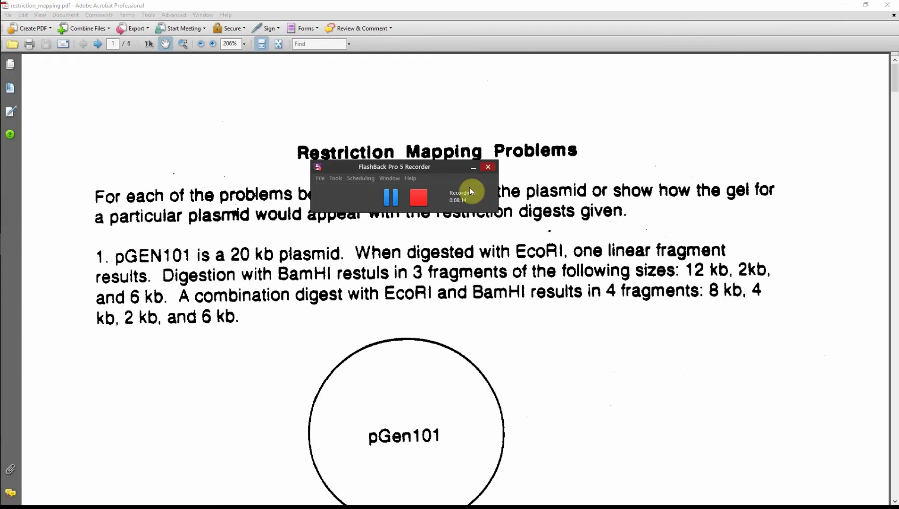